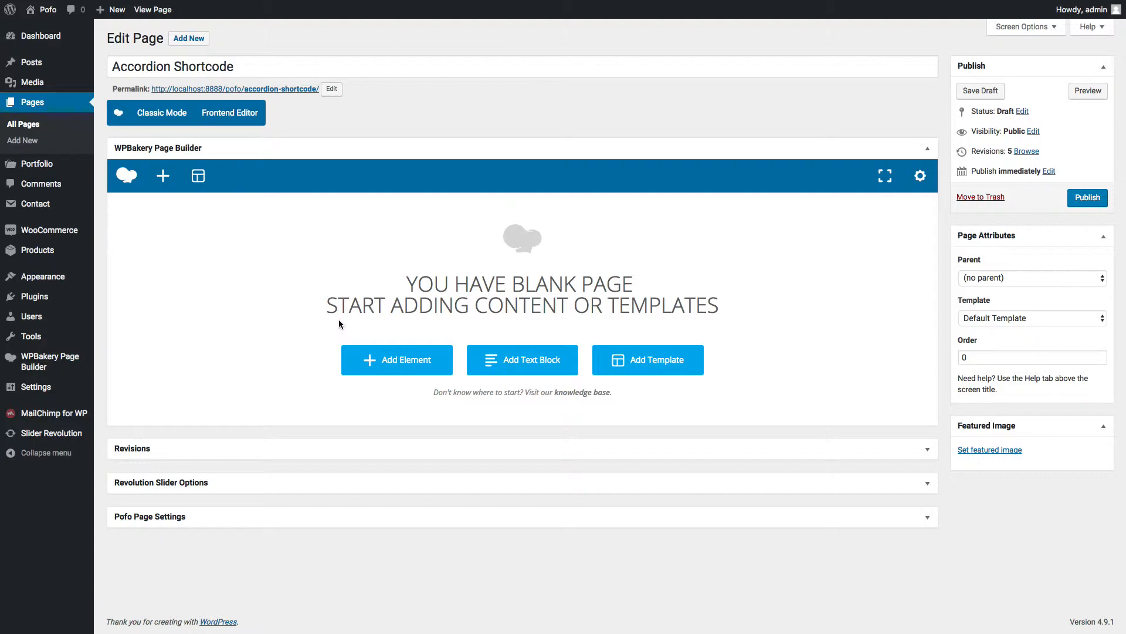
# Step: Add a row to the blank page and insert the Pofo Accordion element into it
pyautogui.click(383, 364)
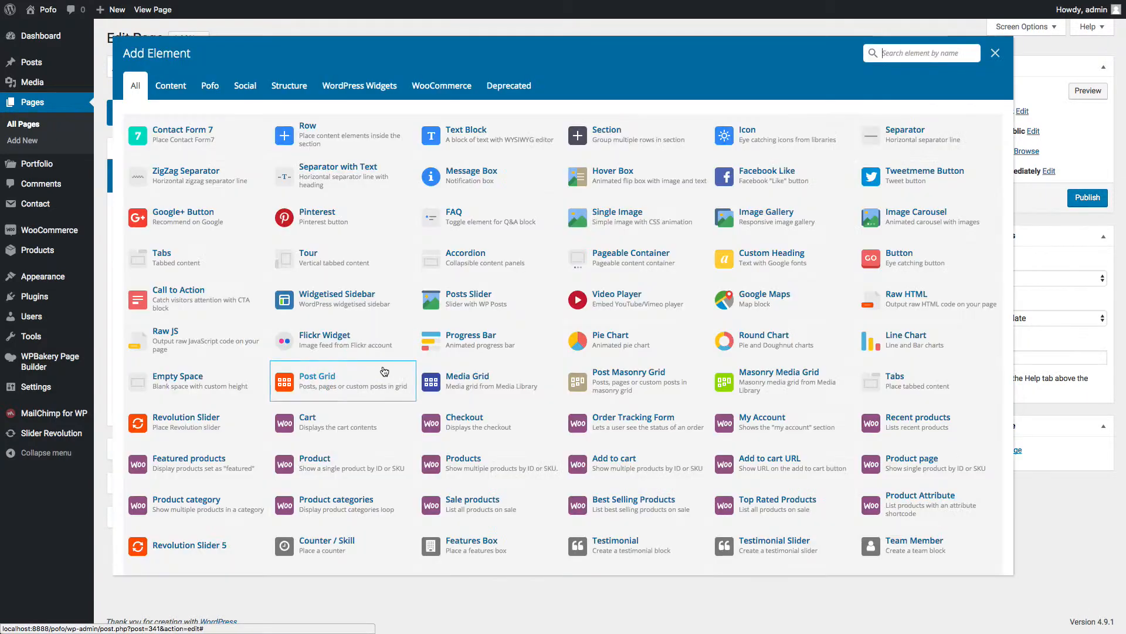
pyautogui.click(302, 131)
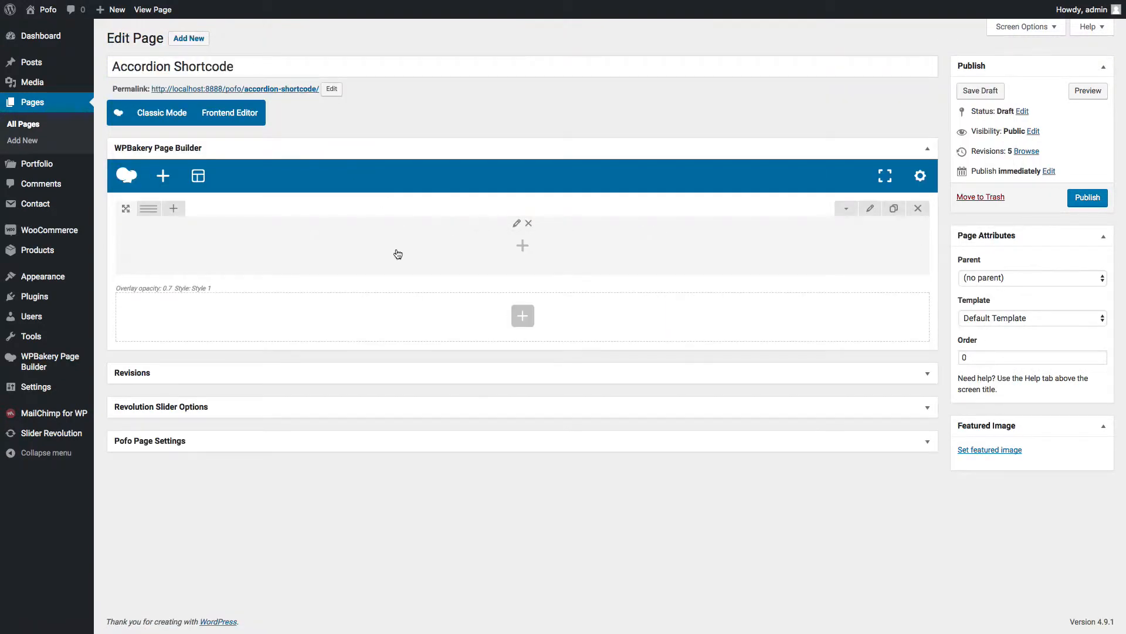
pyautogui.click(524, 247)
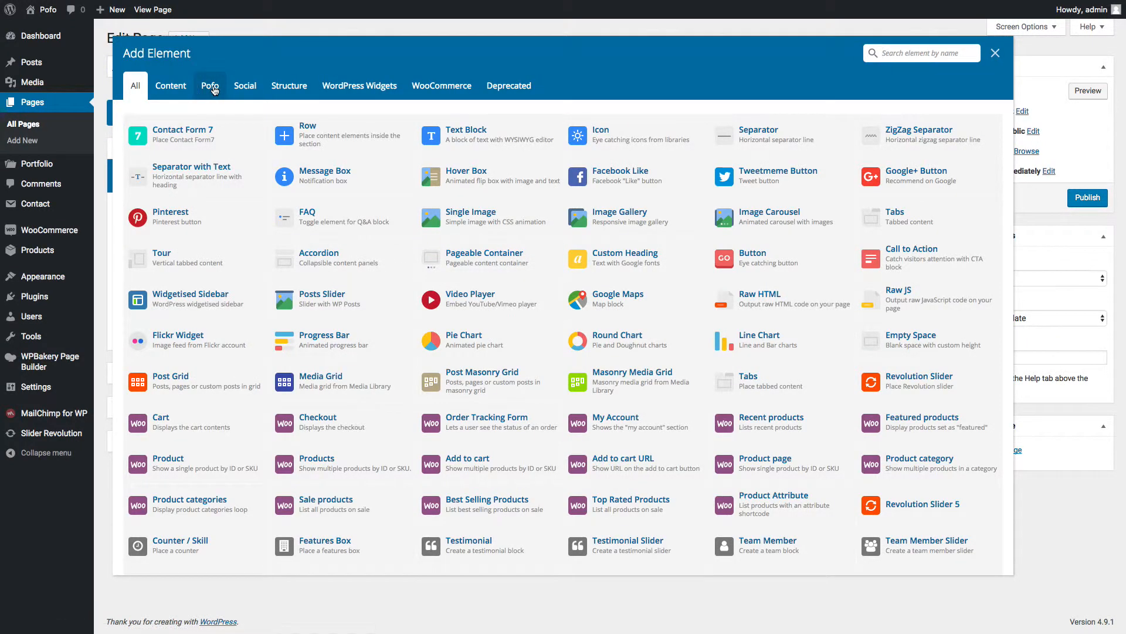
pyautogui.click(211, 85)
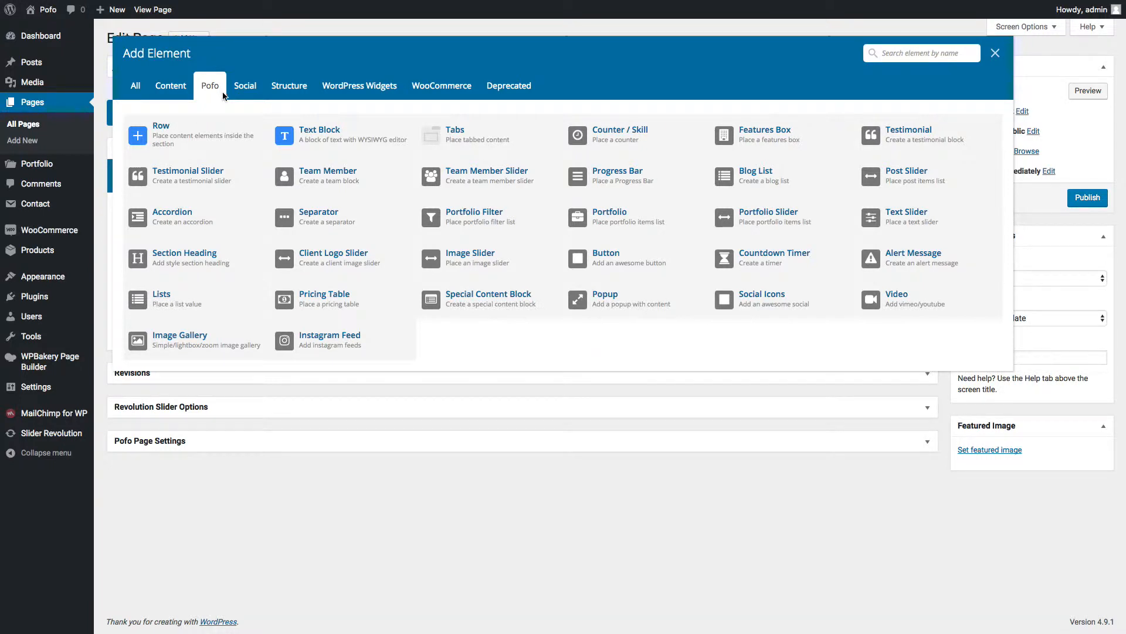
pyautogui.click(198, 222)
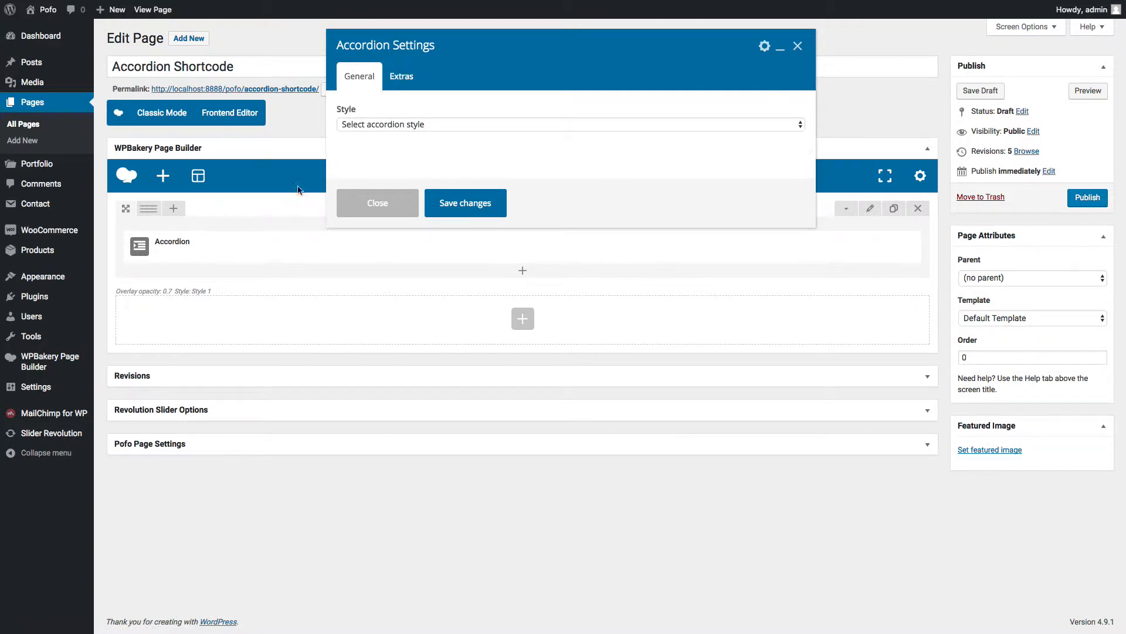
# Step: Preview the available accordion styles and set the style to Accordion style 1
pyautogui.click(434, 123)
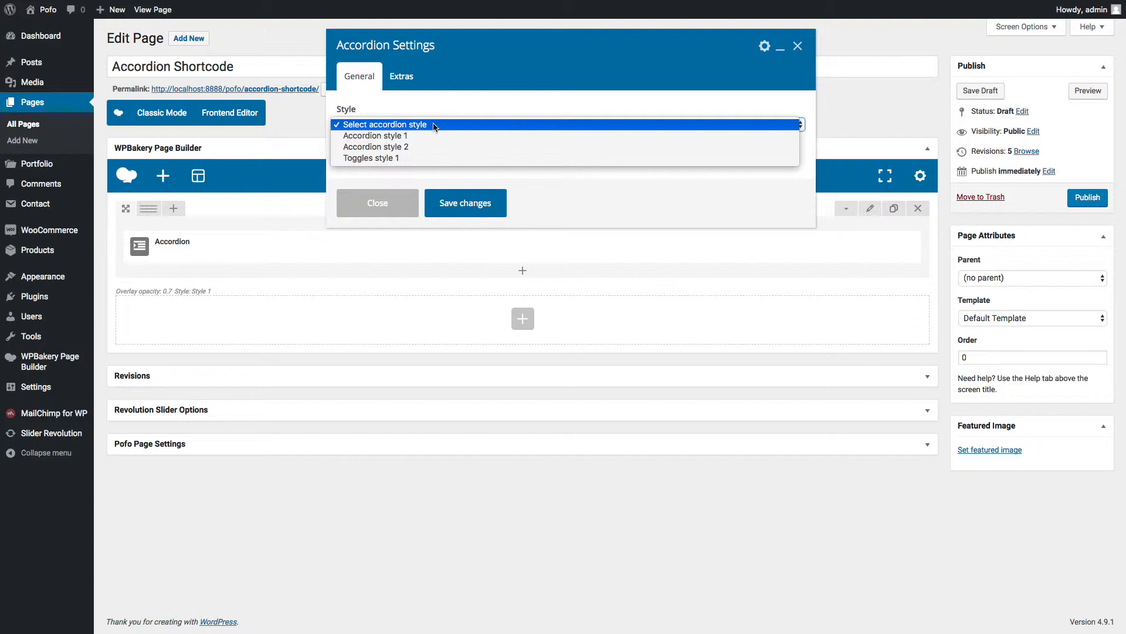
pyautogui.click(428, 136)
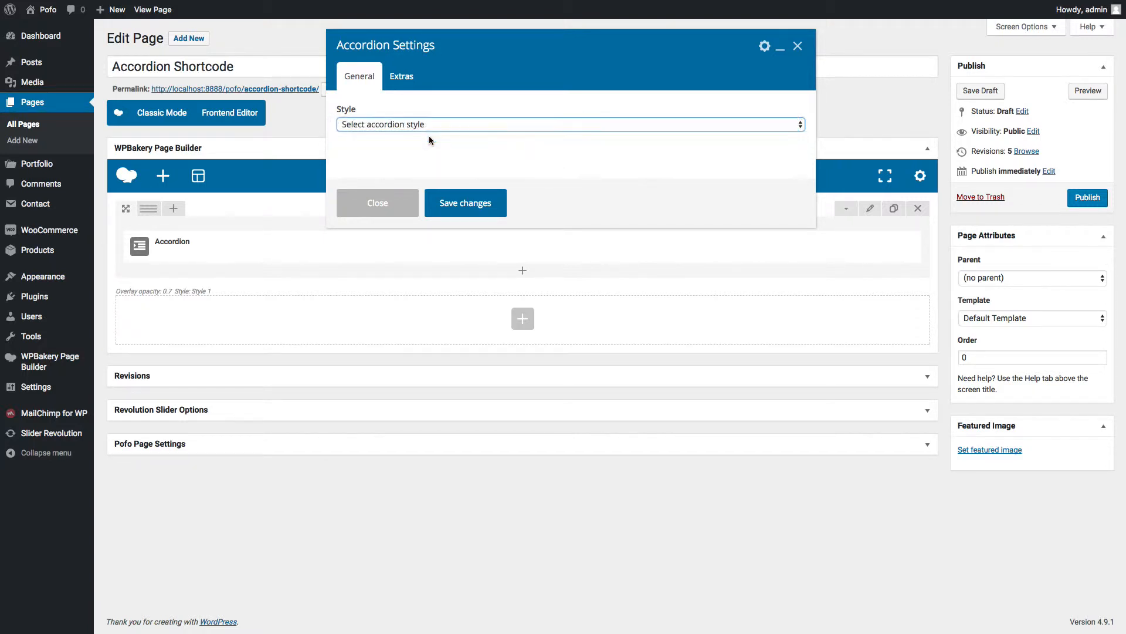
pyautogui.click(407, 124)
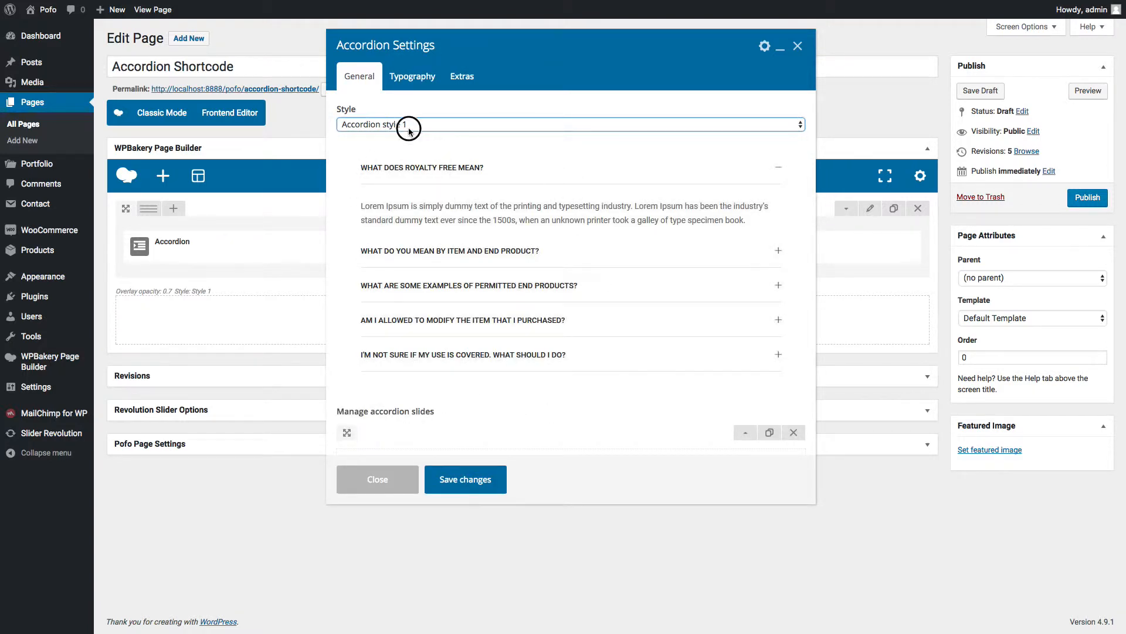
pyautogui.click(408, 137)
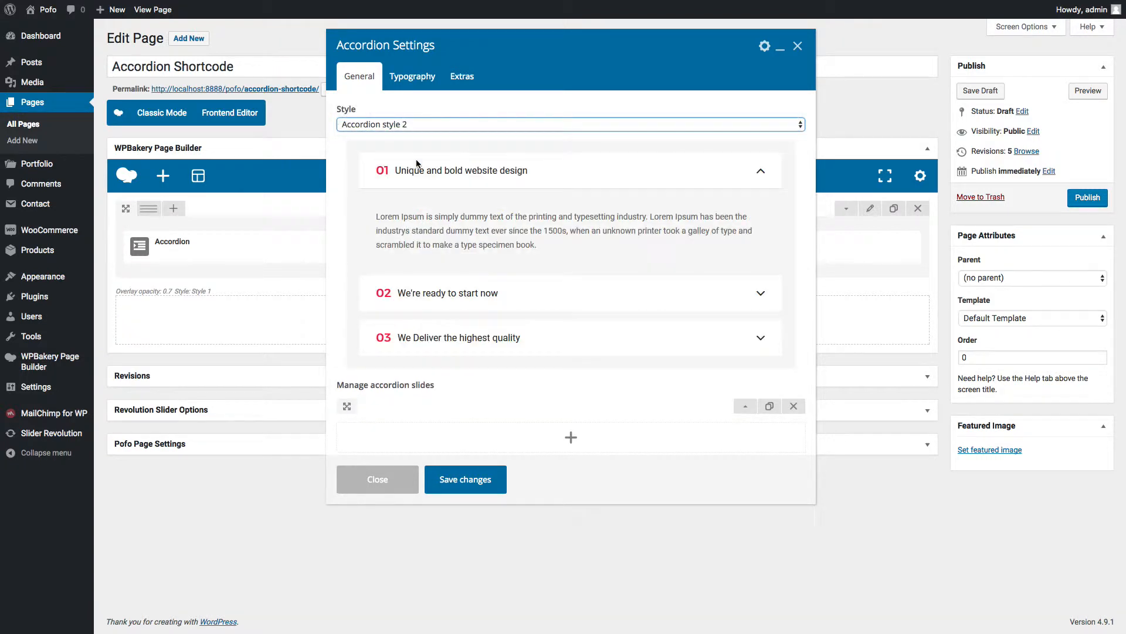
pyautogui.click(407, 128)
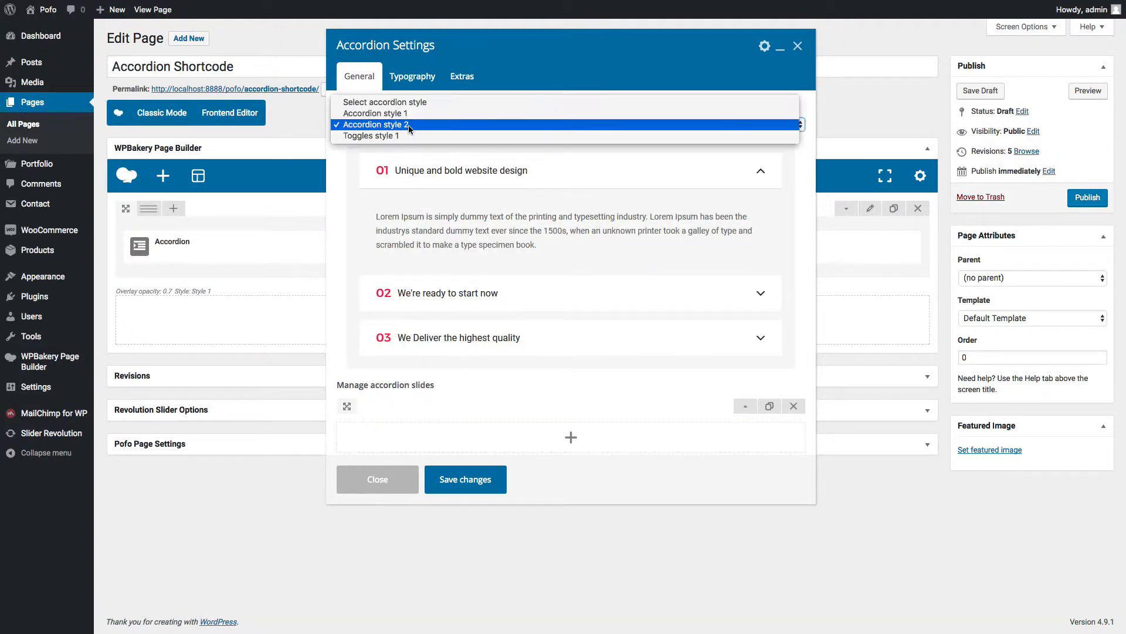
pyautogui.click(380, 136)
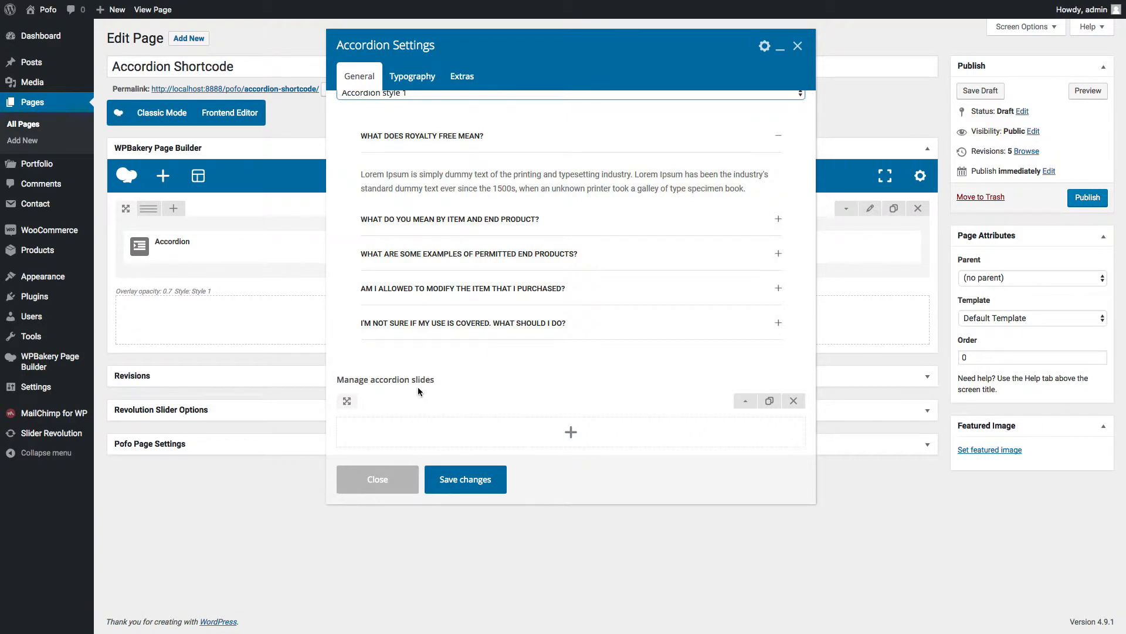
# Step: Fill in the first slide with title "Accordion title 1" and content "Accordion content Accordion content Accordion content 1", and make it open by default
pyautogui.click(744, 403)
pyautogui.write('Accordion title 1')
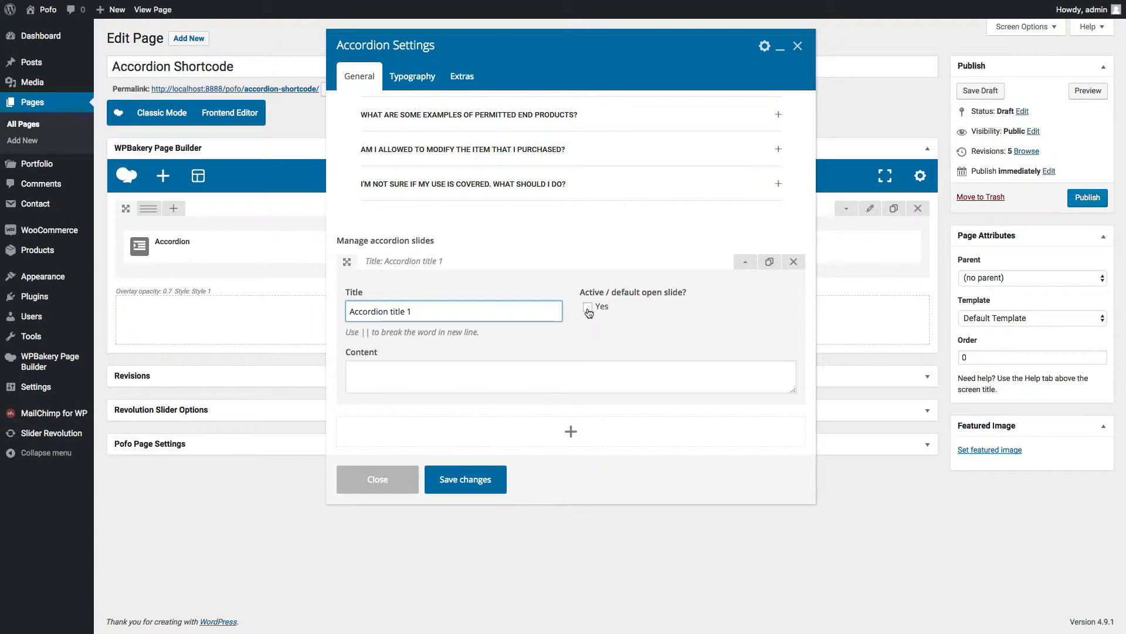
pyautogui.click(588, 307)
pyautogui.click(397, 376)
pyautogui.write('Accordion content Accordion content Accordion content 1')
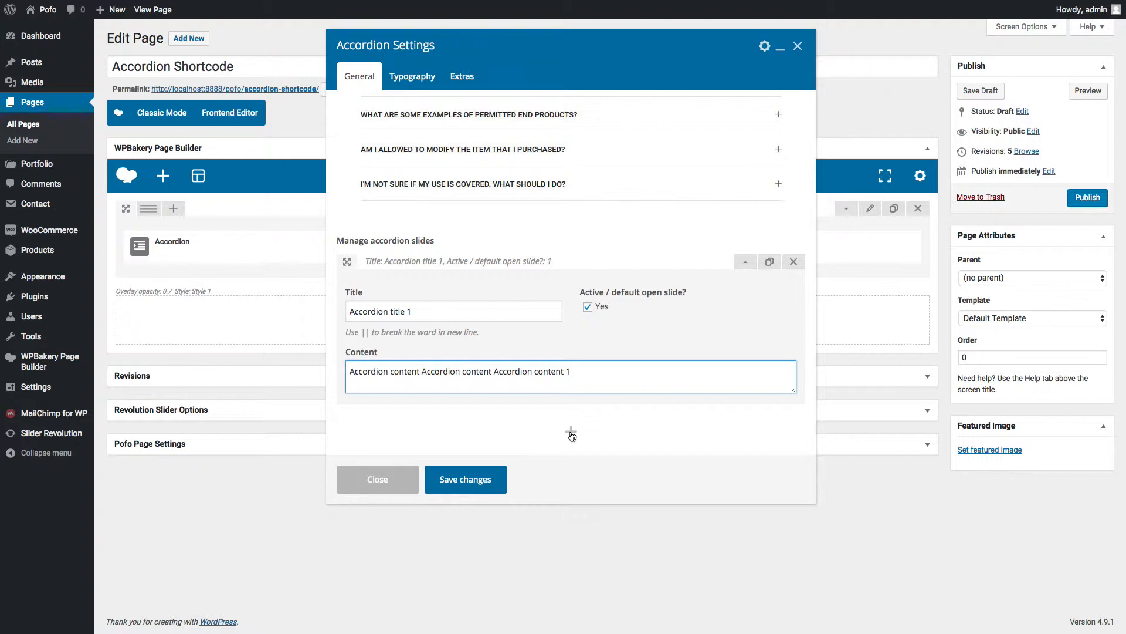
# Step: Duplicate the first slide, title the copy "Accordion title 2", end its content with 2 and turn off its default-open option
pyautogui.click(770, 262)
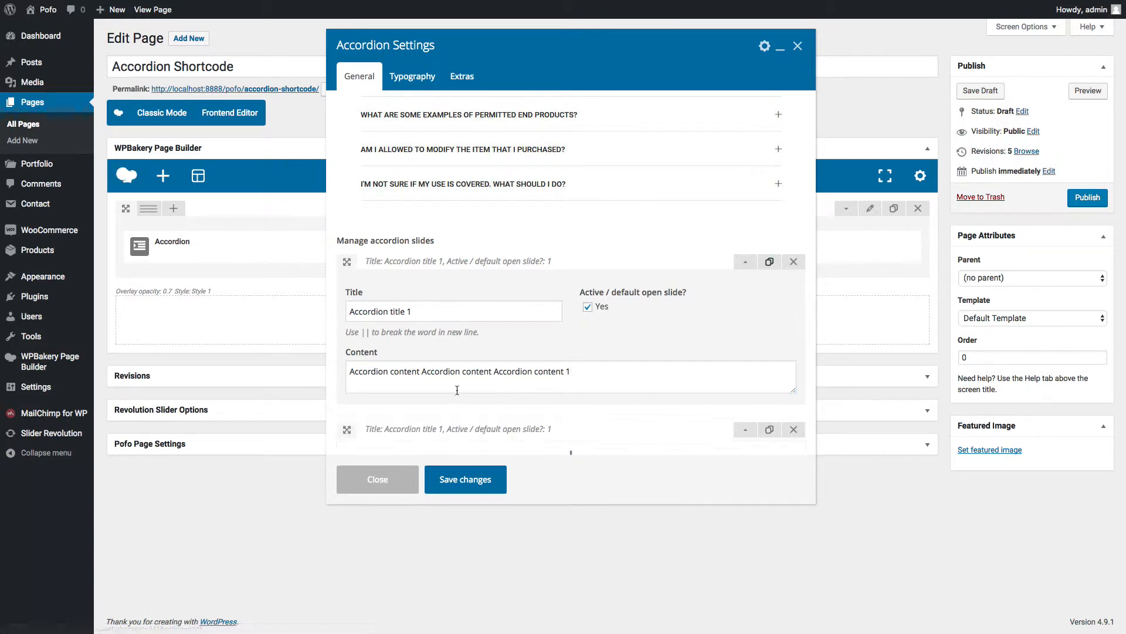
pyautogui.click(455, 334)
pyautogui.press('BackSpace')
pyautogui.write('2')
pyautogui.click(588, 331)
pyautogui.click(579, 393)
pyautogui.press('BackSpace')
pyautogui.write('2')
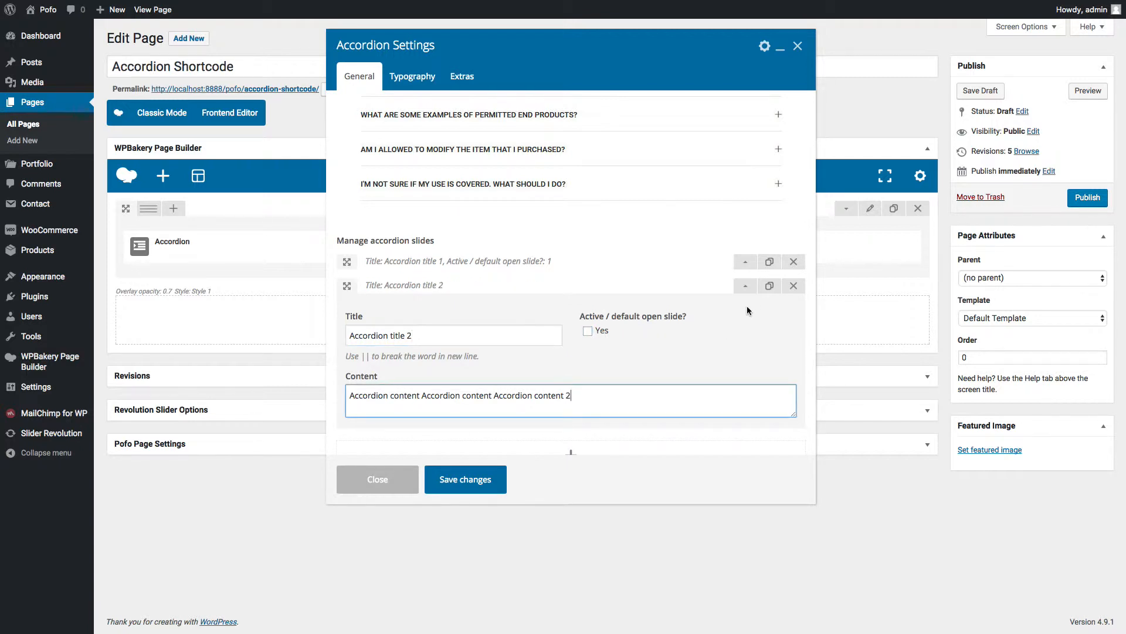
# Step: Duplicate the second slide, title the copy "Accordion title 3" and end its content with 3
pyautogui.click(773, 291)
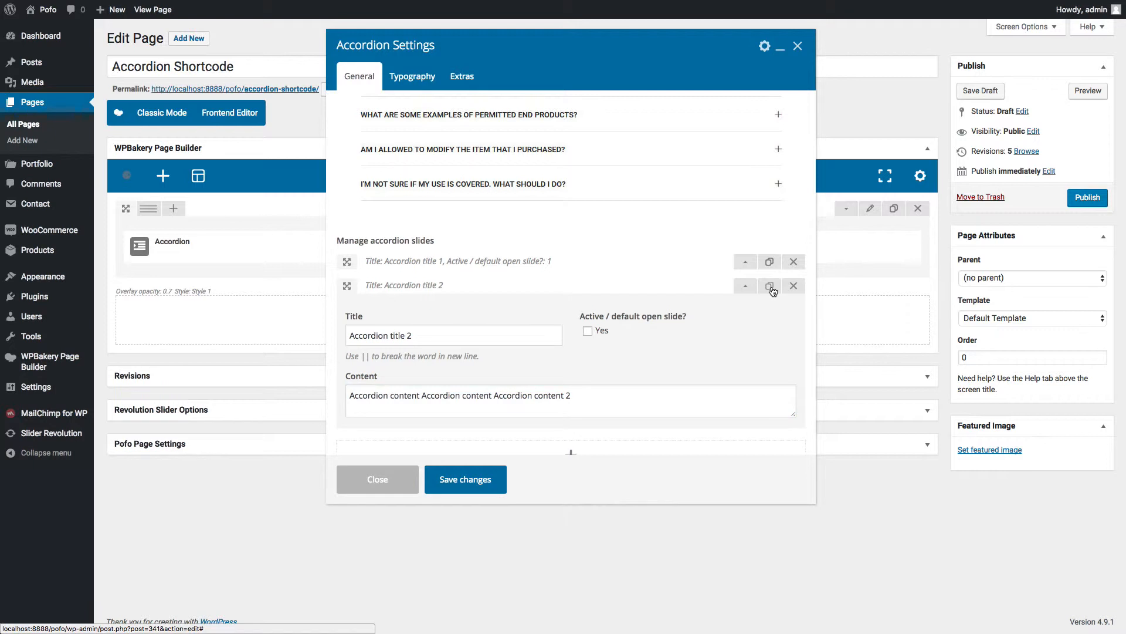
pyautogui.click(469, 359)
pyautogui.press('BackSpace')
pyautogui.write('3')
pyautogui.click(584, 425)
pyautogui.press('BackSpace')
pyautogui.write('3')
# Step: Duplicate the third slide, title the copy "Accordion title 4" and end its content with 4
pyautogui.click(770, 315)
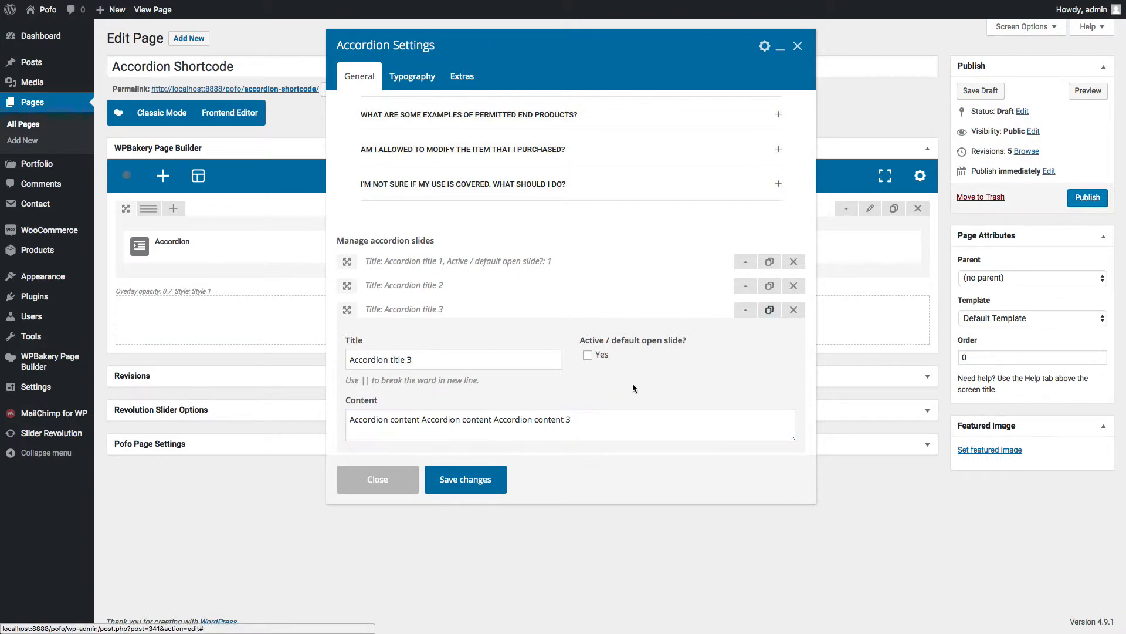
pyautogui.click(439, 386)
pyautogui.press('BackSpace')
pyautogui.write('4')
pyautogui.click(591, 443)
pyautogui.press('BackSpace')
pyautogui.write('4')
pyautogui.scroll(-2, 456, 358)
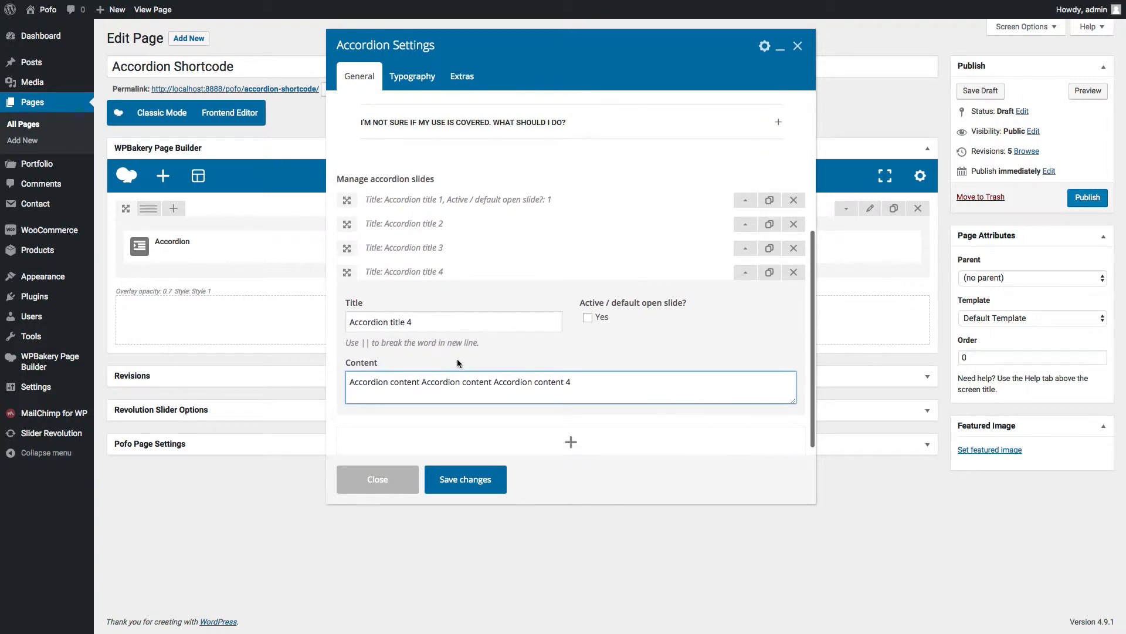
# Step: Examine the accordion's title typography options, including font size, line height, letter spacing and font weight
pyautogui.click(413, 76)
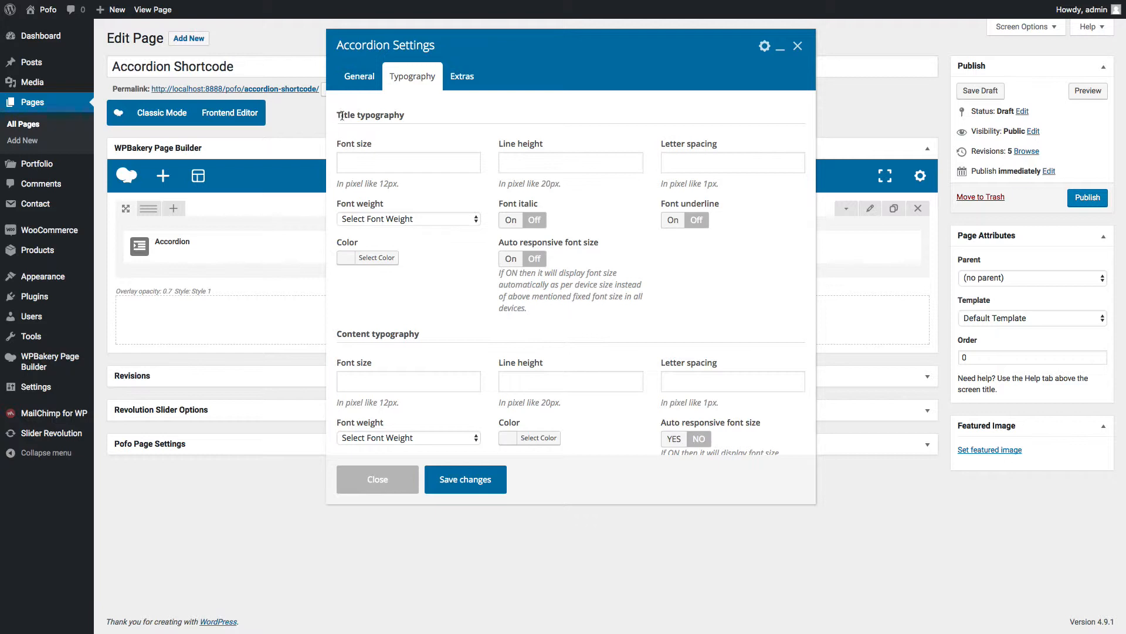
pyautogui.click(389, 165)
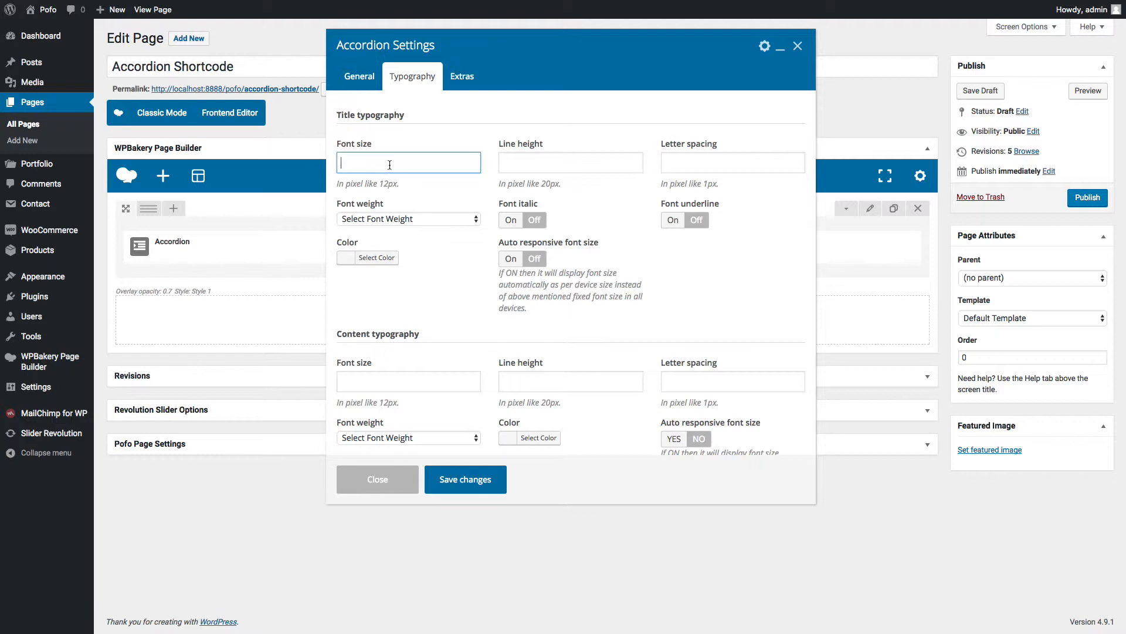
pyautogui.click(546, 166)
pyautogui.click(722, 163)
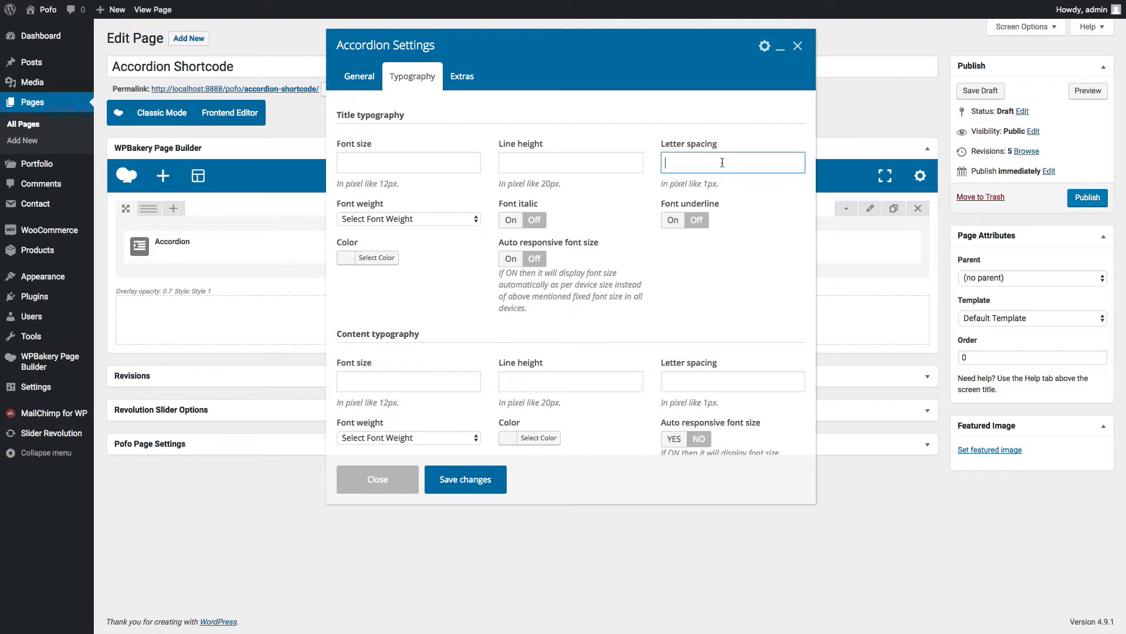
pyautogui.click(402, 220)
pyautogui.click(438, 190)
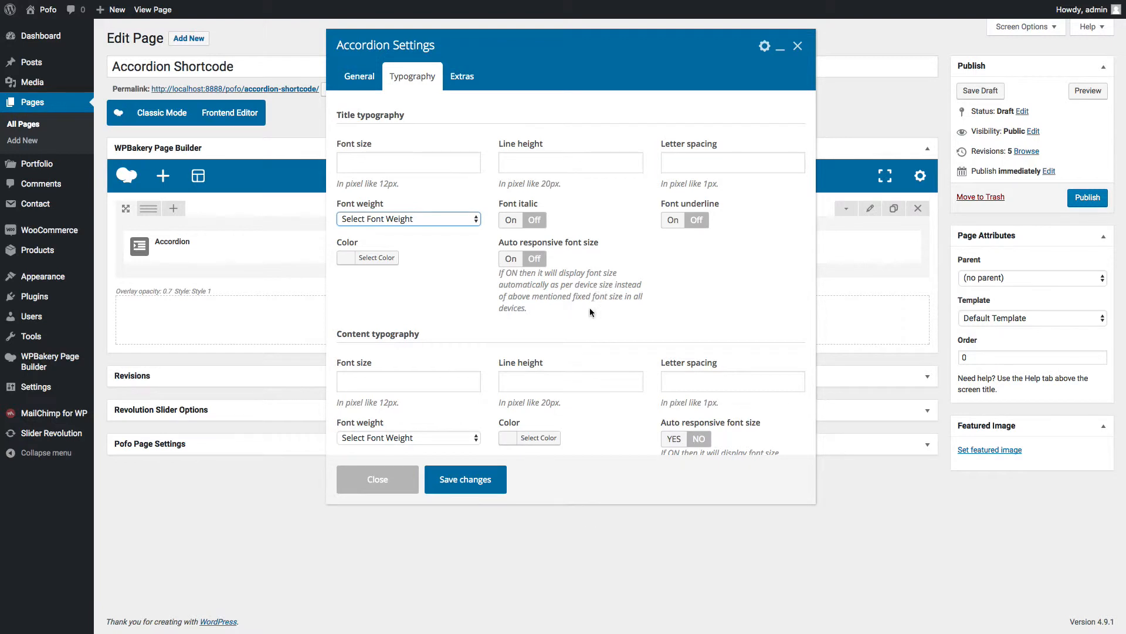
pyautogui.click(363, 167)
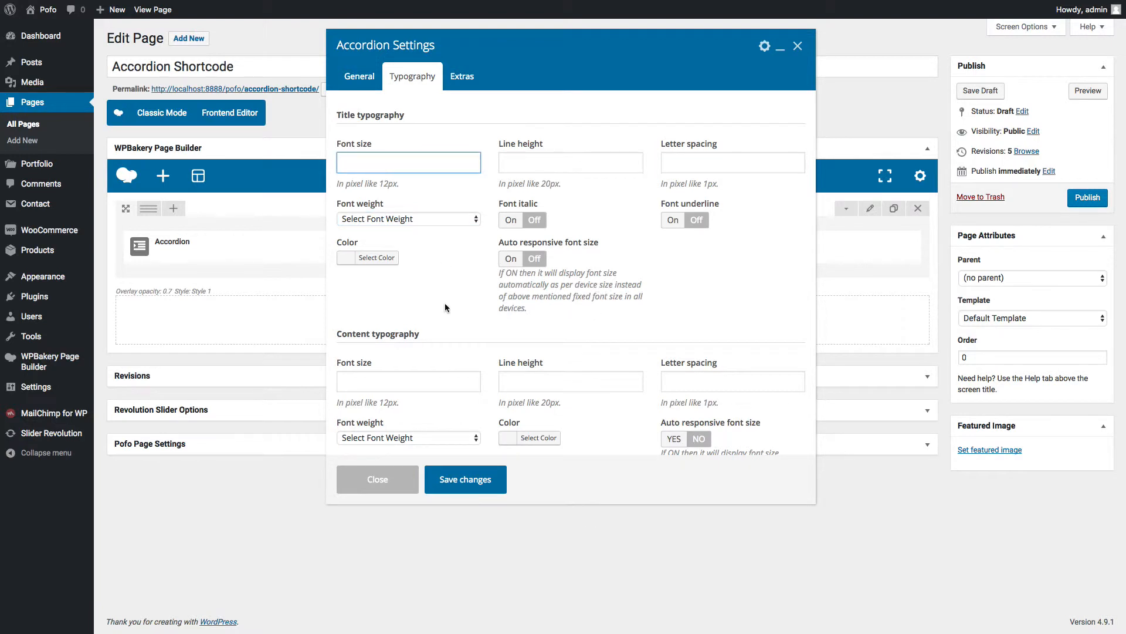
# Step: Examine the accordion's extra options for the element ID and extra class name
pyautogui.click(461, 77)
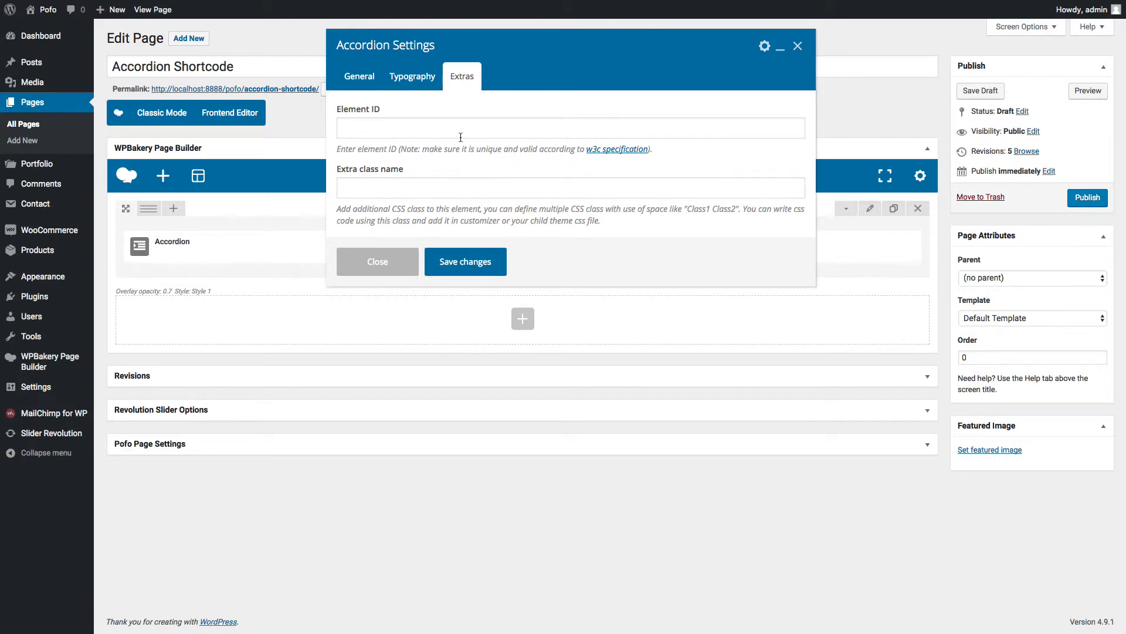
pyautogui.click(385, 134)
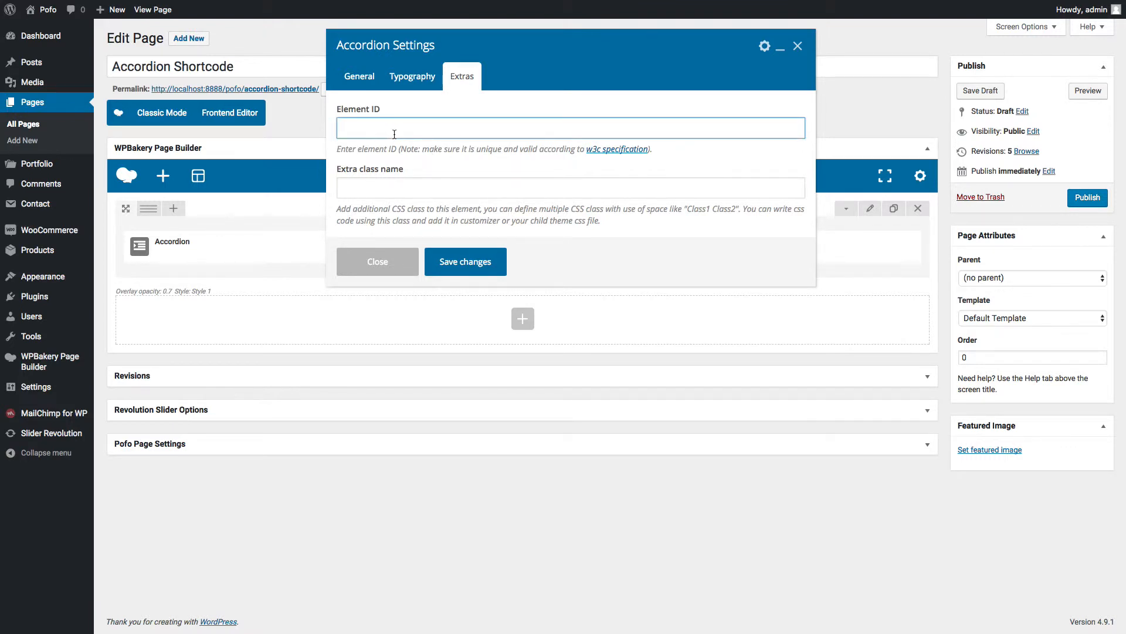
pyautogui.click(400, 187)
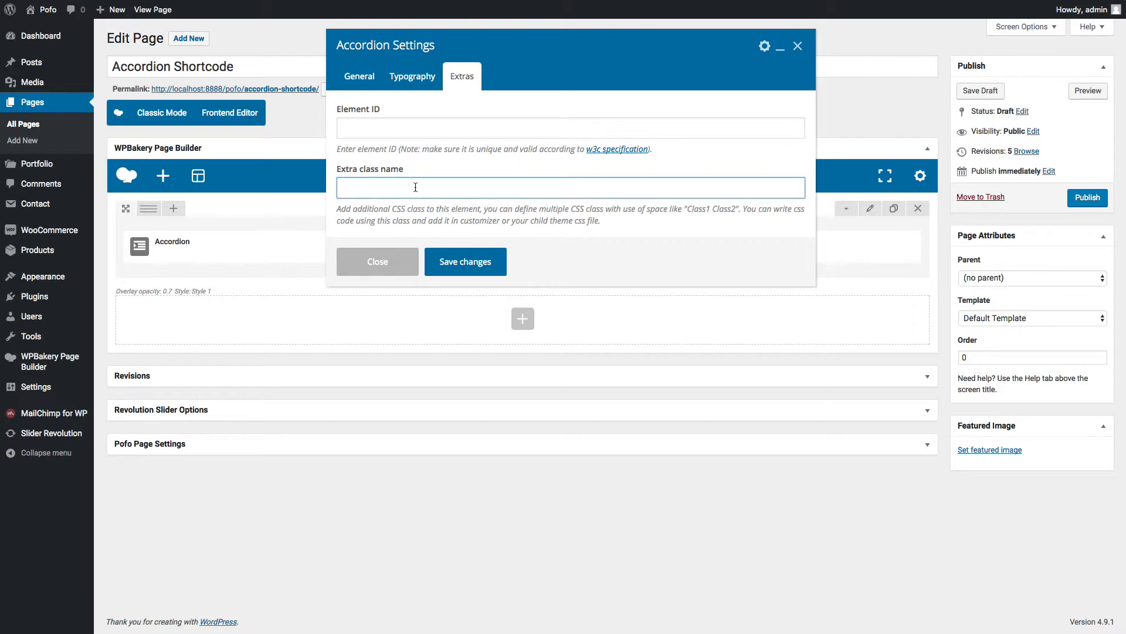
pyautogui.click(375, 130)
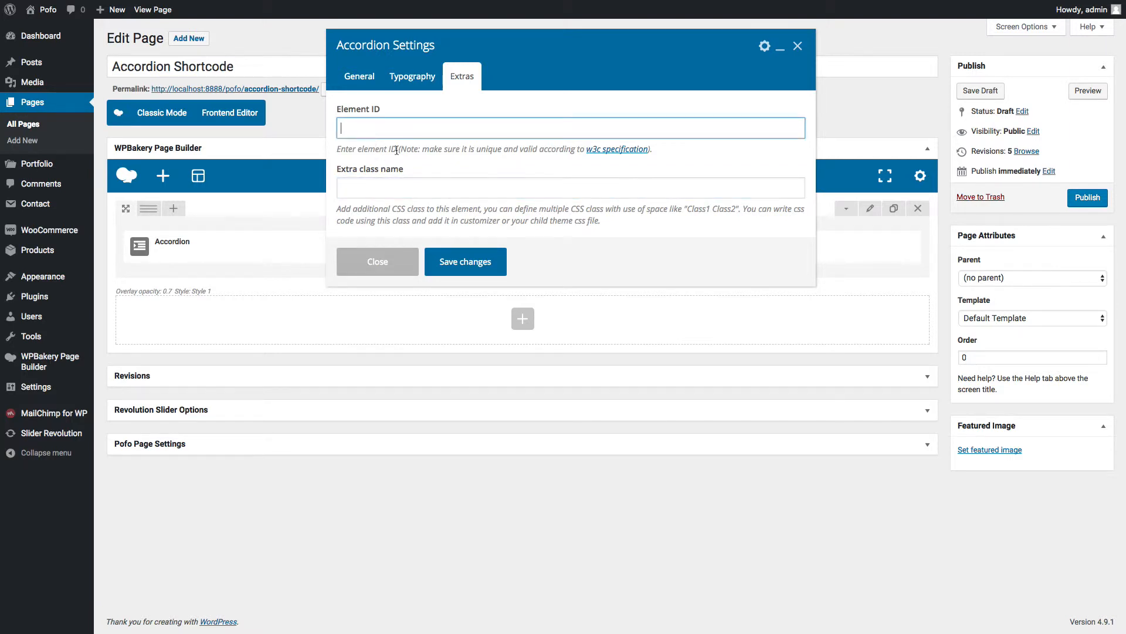
pyautogui.click(398, 189)
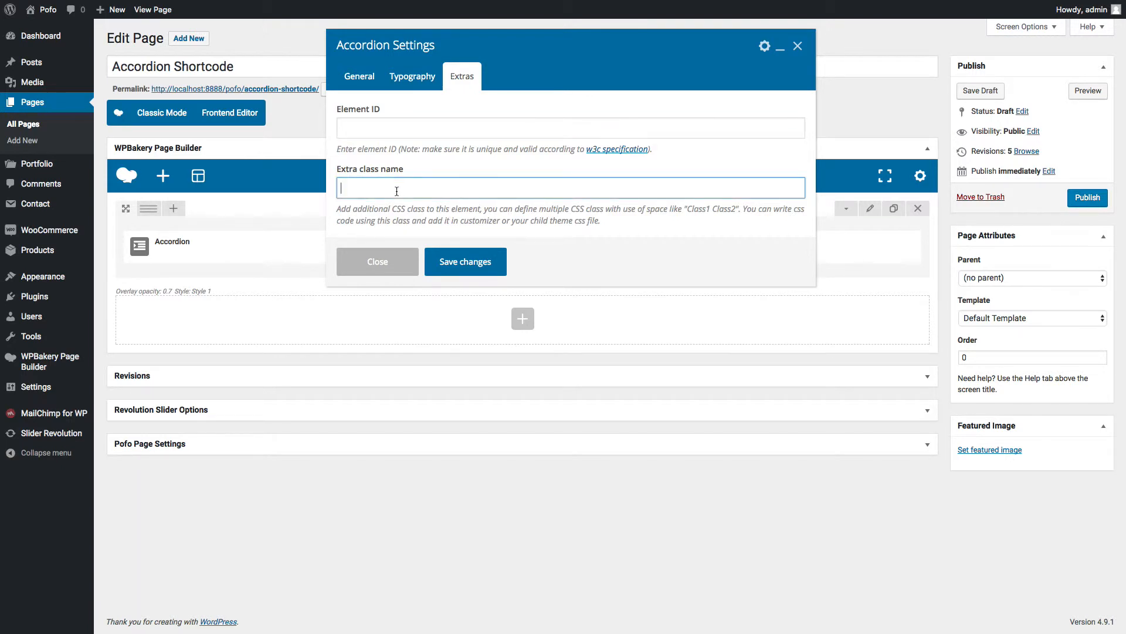
# Step: Save the accordion settings and preview the page
pyautogui.click(467, 480)
pyautogui.click(1088, 91)
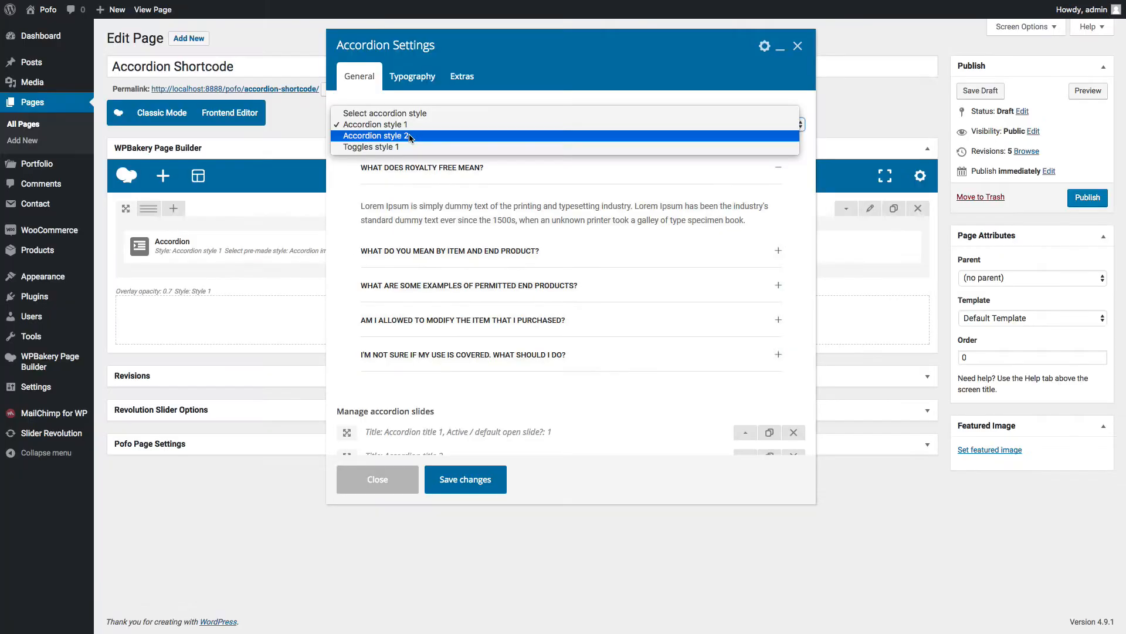
# Step: Change the accordion to Accordion style 2 and set its title background color to white
pyautogui.click(410, 132)
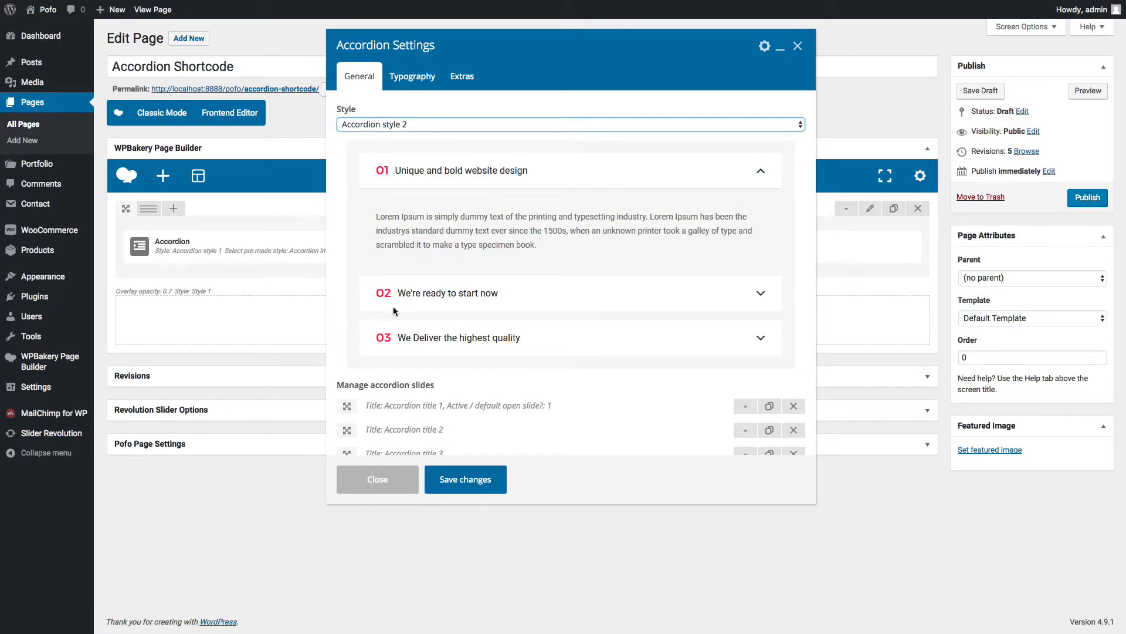
pyautogui.scroll(-5, 434, 294)
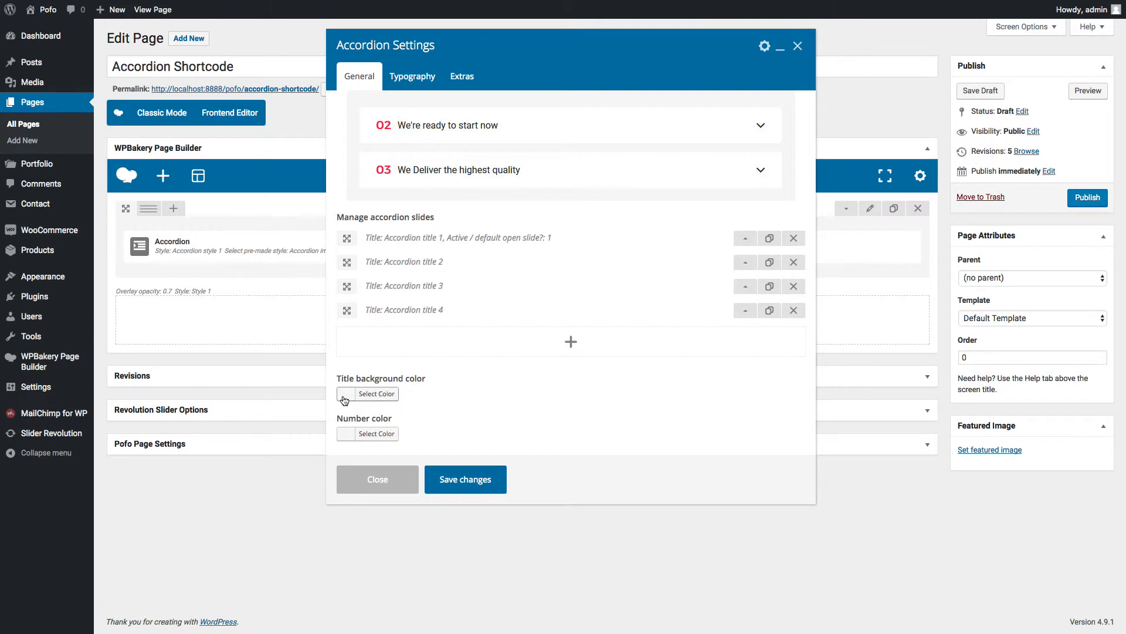
pyautogui.click(384, 396)
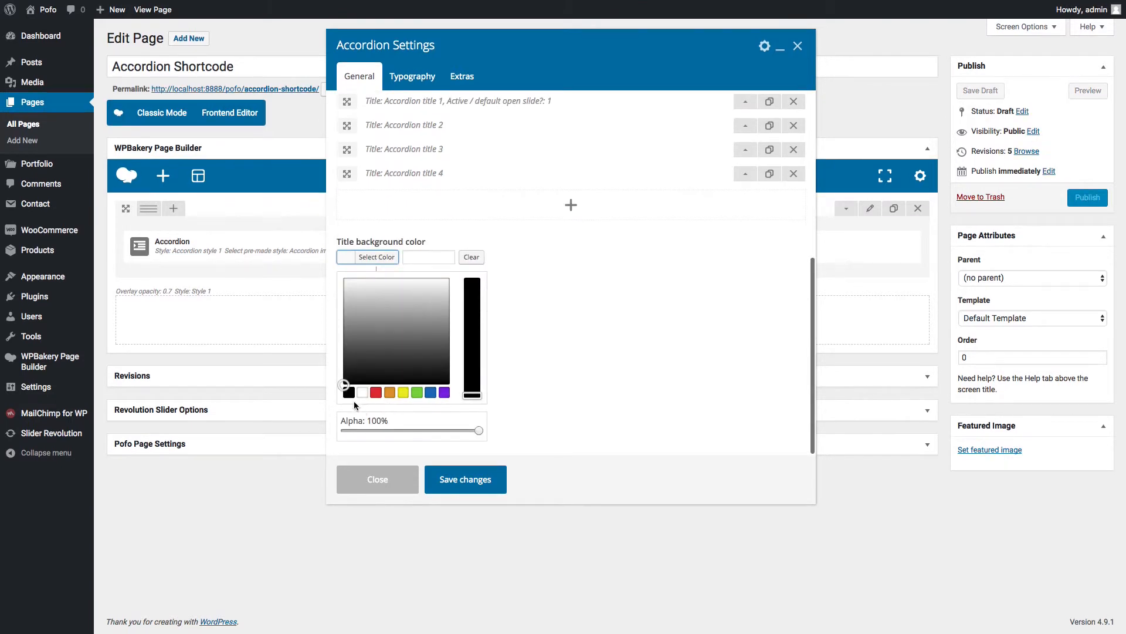
pyautogui.click(533, 373)
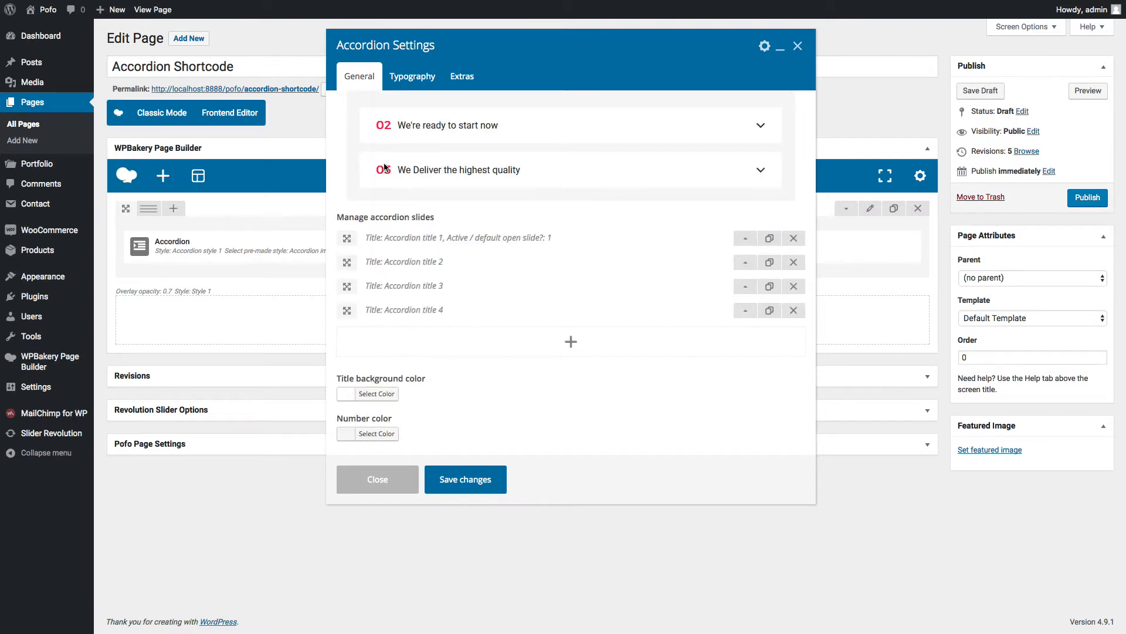
# Step: Set the accordion's number color to blue
pyautogui.click(370, 434)
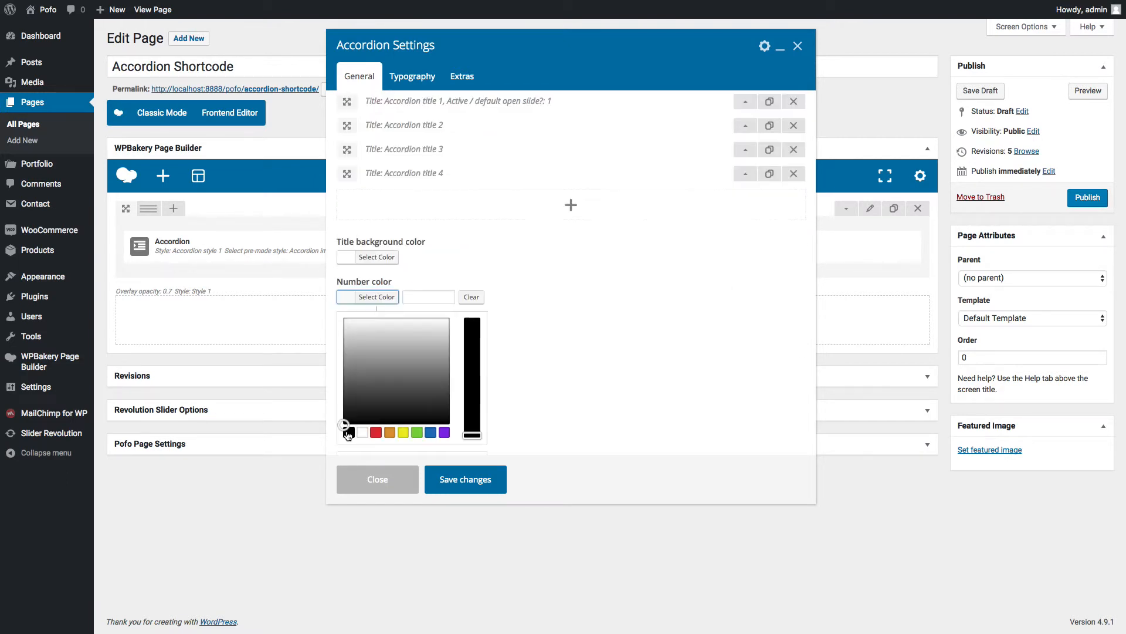
pyautogui.click(431, 433)
pyautogui.click(557, 369)
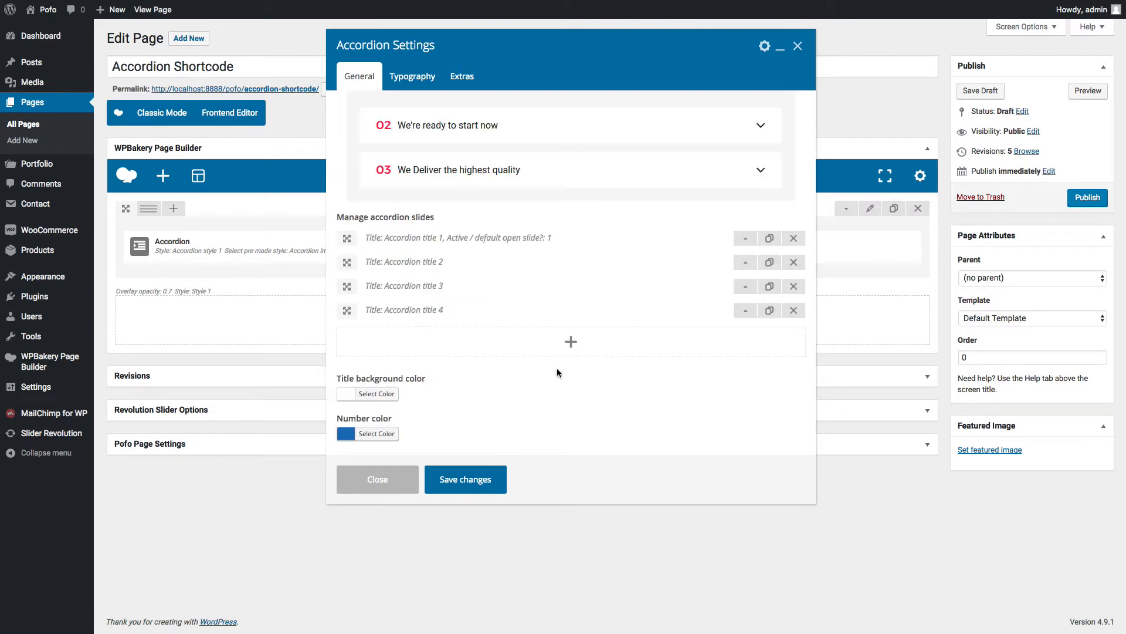
# Step: Save the accordion settings and test the page preview by expanding Accordion titles 2, 3 and 4 in turn
pyautogui.click(465, 479)
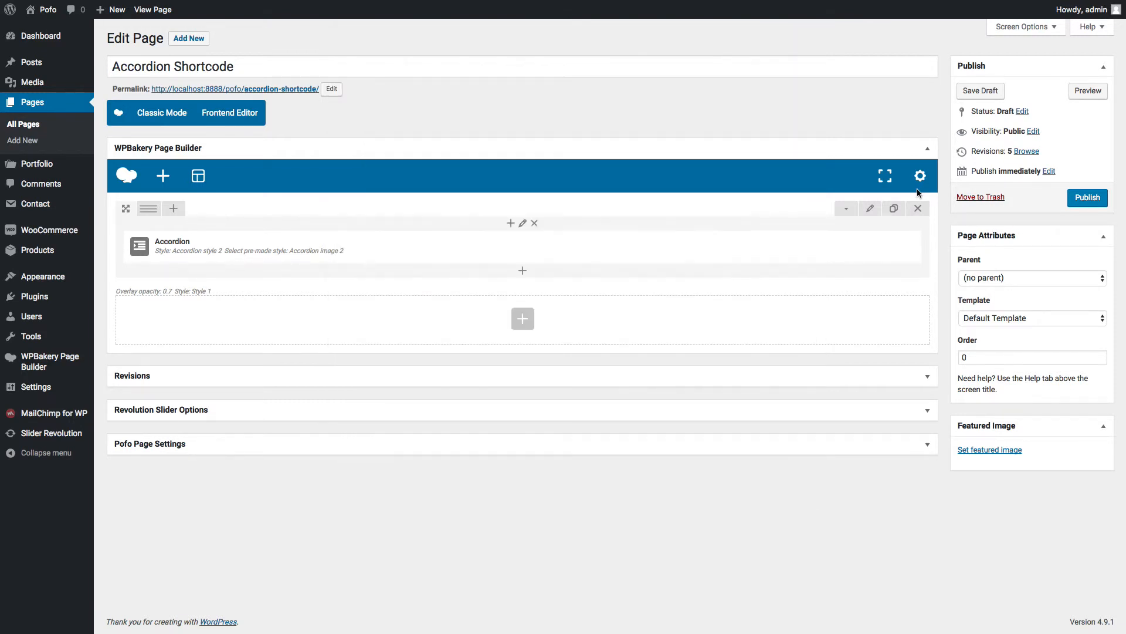
pyautogui.click(1094, 90)
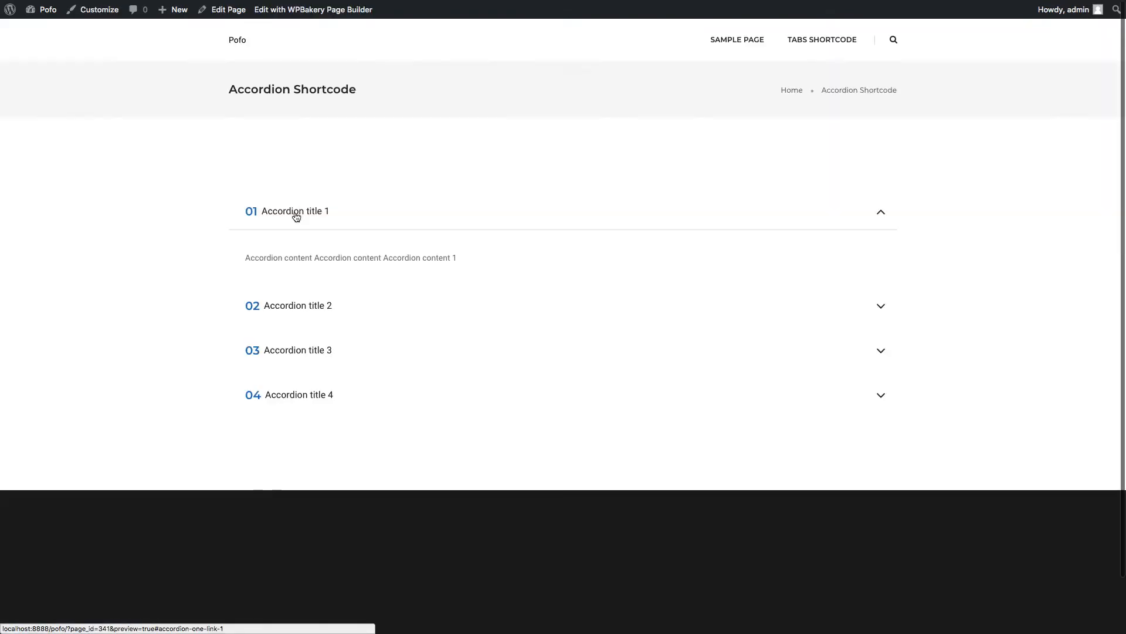
pyautogui.click(320, 309)
pyautogui.click(319, 351)
pyautogui.click(323, 393)
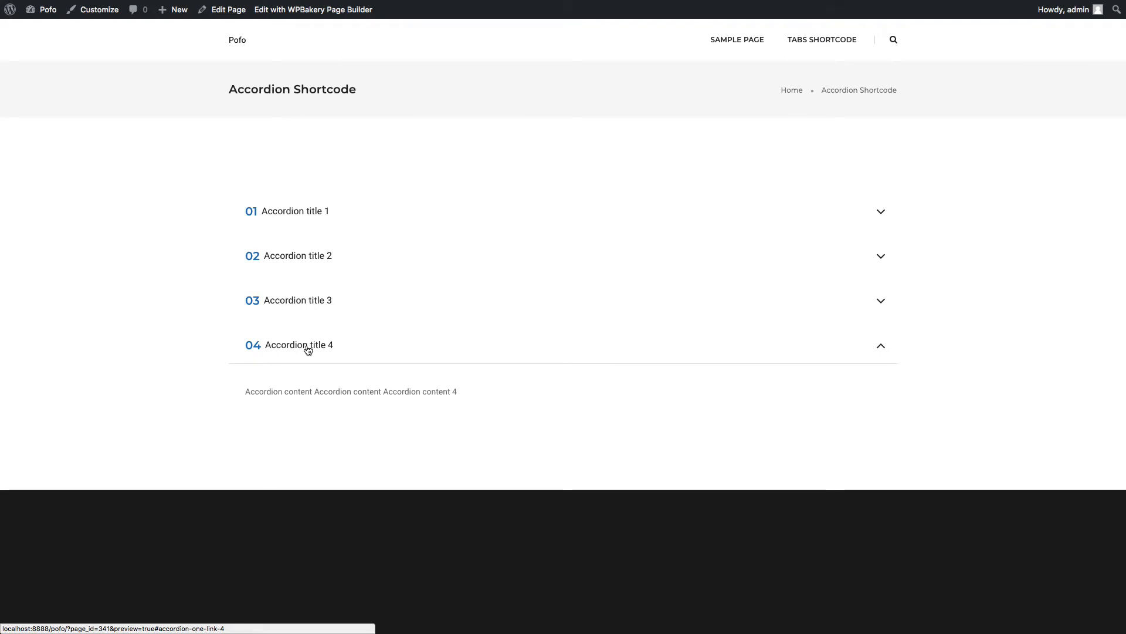
# Step: Change the accordion to Toggles style 1, save the settings and preview the page
pyautogui.click(422, 136)
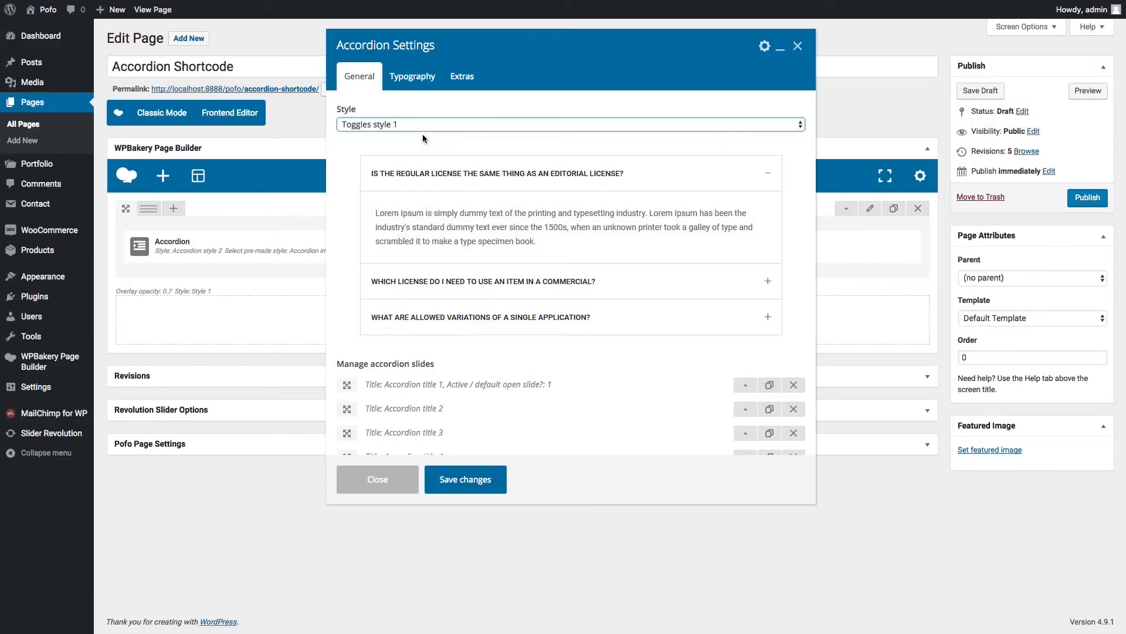
pyautogui.click(469, 486)
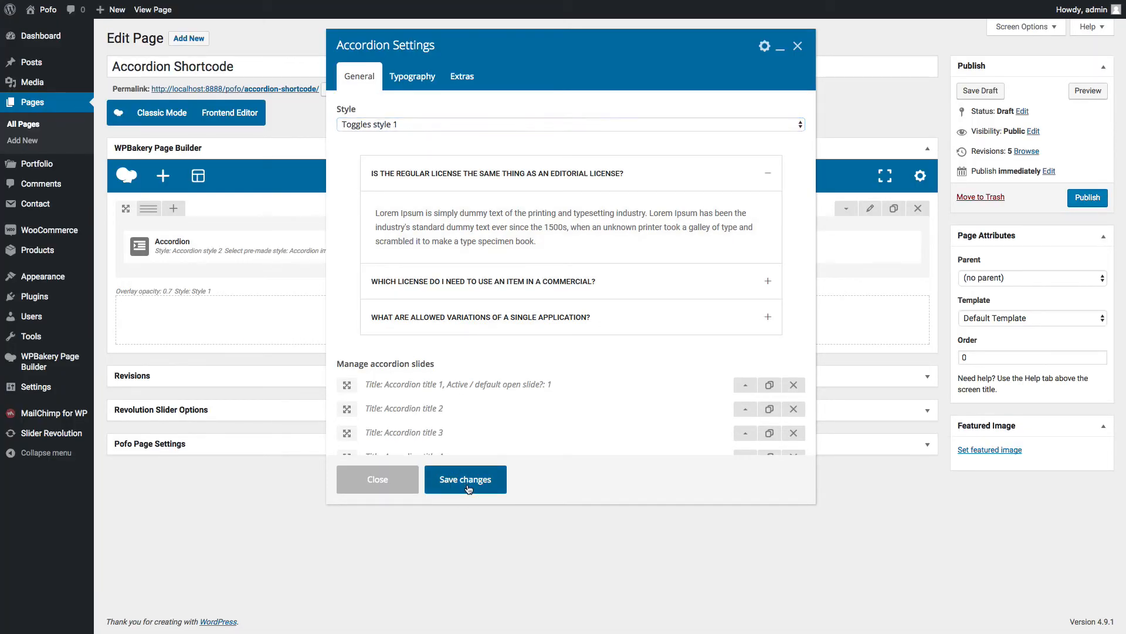
pyautogui.click(1086, 96)
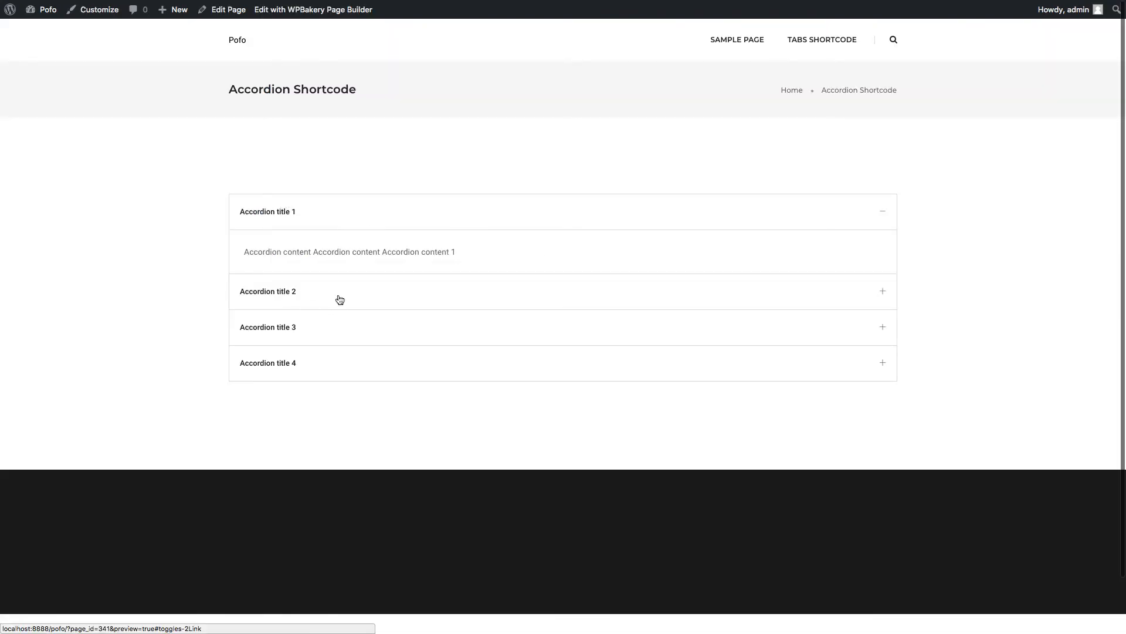
# Step: Test the toggles in the preview by expanding titles 2, 3 and 4, and collapsing titles 1 and 2
pyautogui.click(339, 299)
pyautogui.click(332, 373)
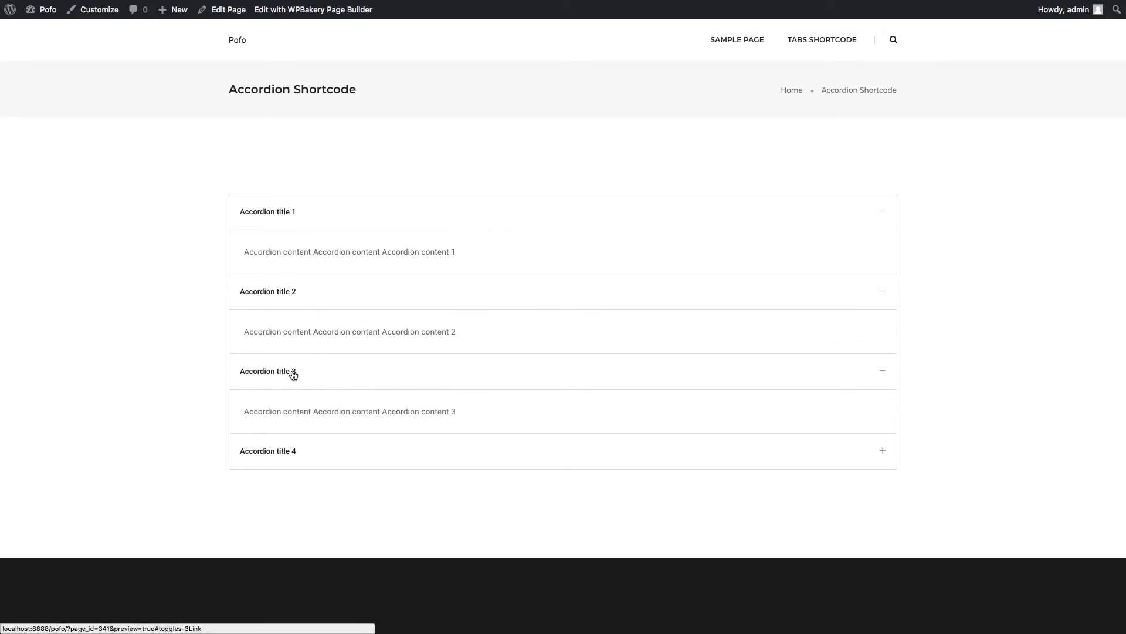
pyautogui.click(316, 456)
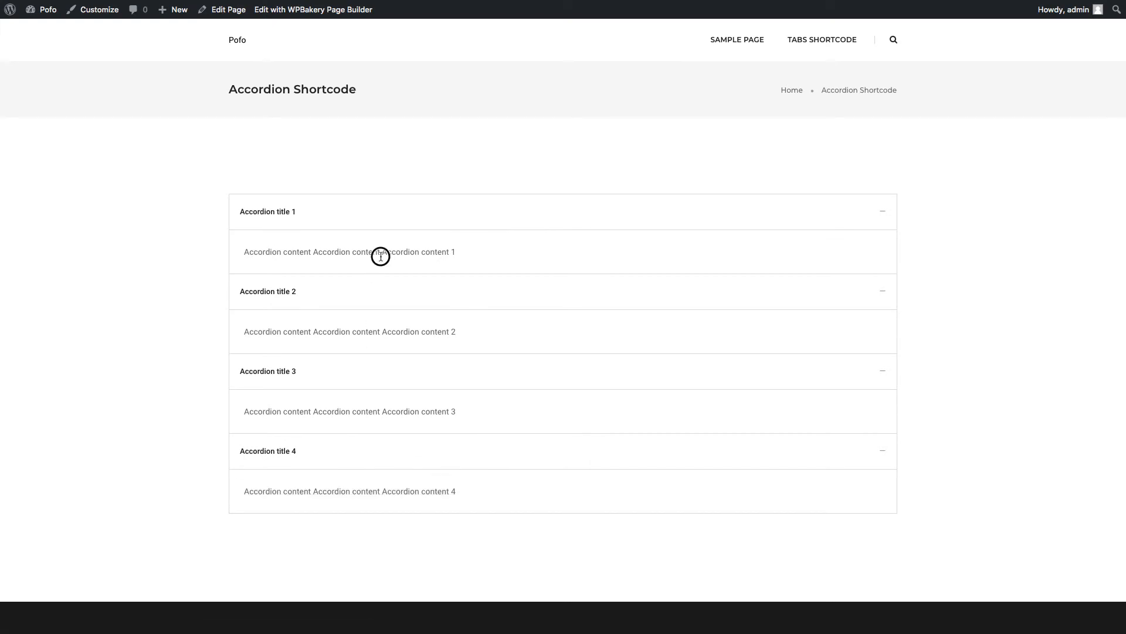
pyautogui.click(327, 221)
pyautogui.click(348, 257)
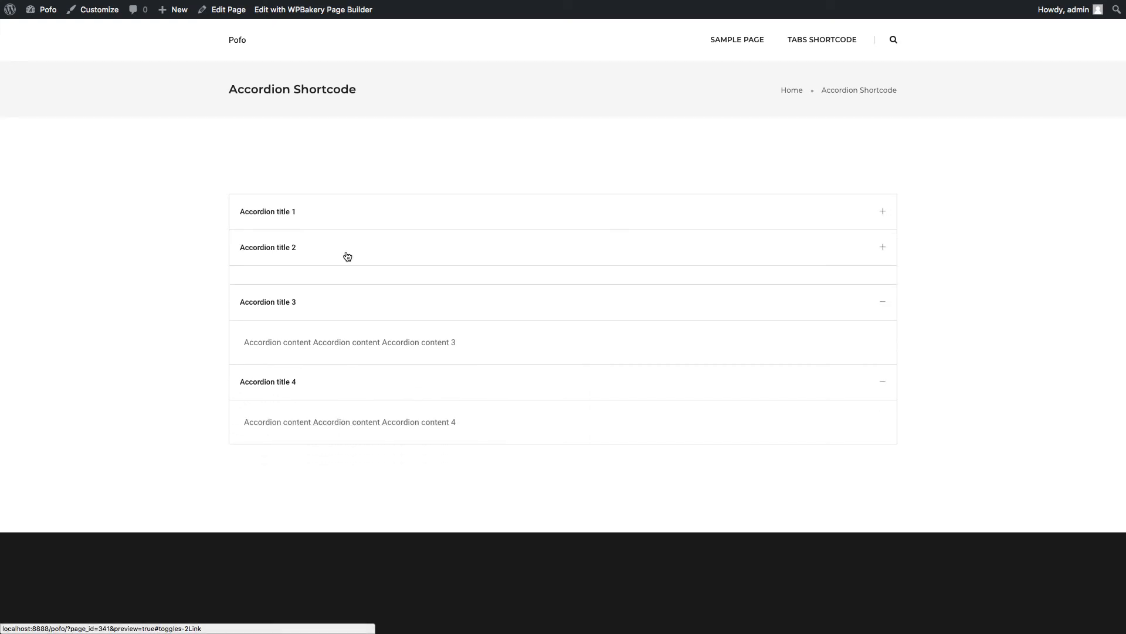